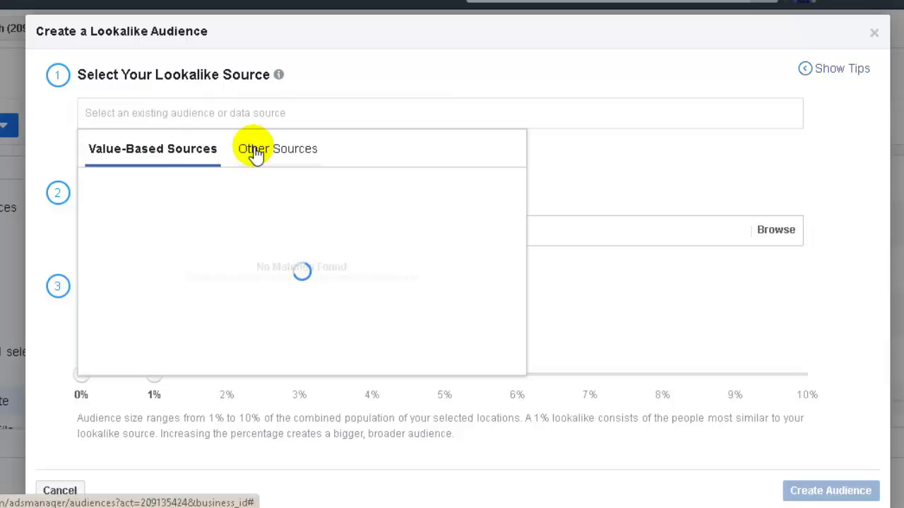
Choose the Instagram profile engagement custom audience from the other sources as the lookalike source
{"action": "left_click", "coordinate": [245, 151]}
{"action": "left_click", "coordinate": [163, 157]}
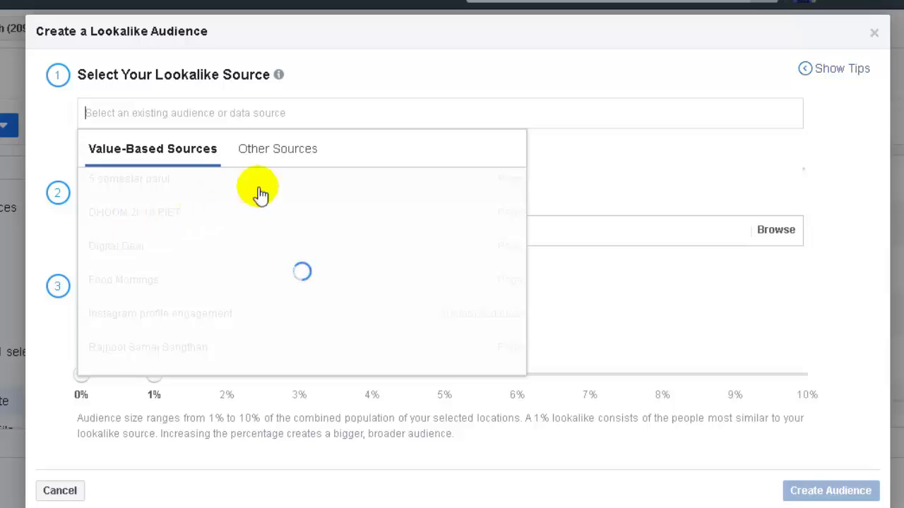
{"action": "left_click", "coordinate": [280, 158]}
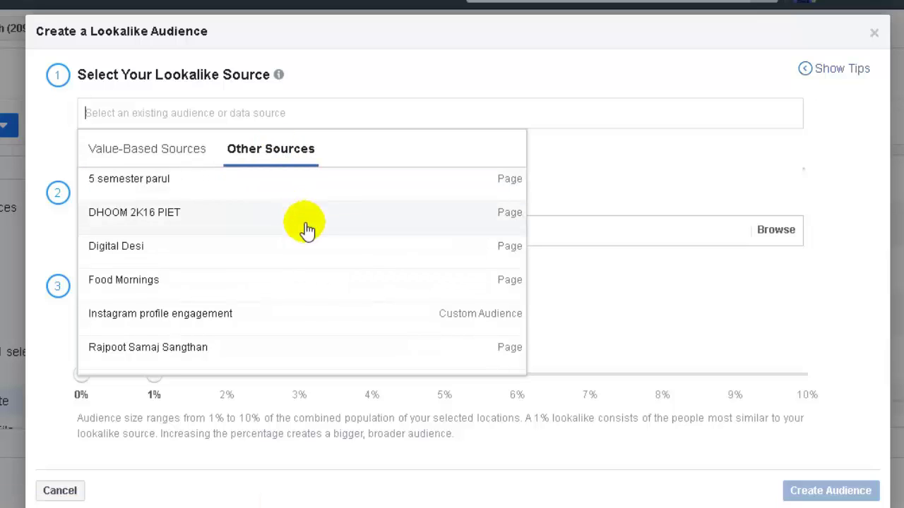
{"action": "left_click", "coordinate": [226, 315]}
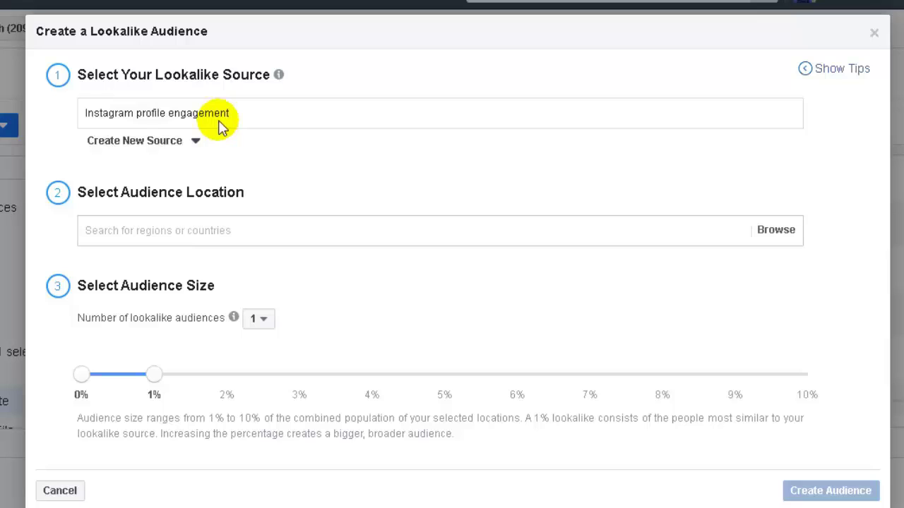
Browse the full list of other lookalike sources and reselect Instagram profile engagement
{"action": "left_click", "coordinate": [116, 117]}
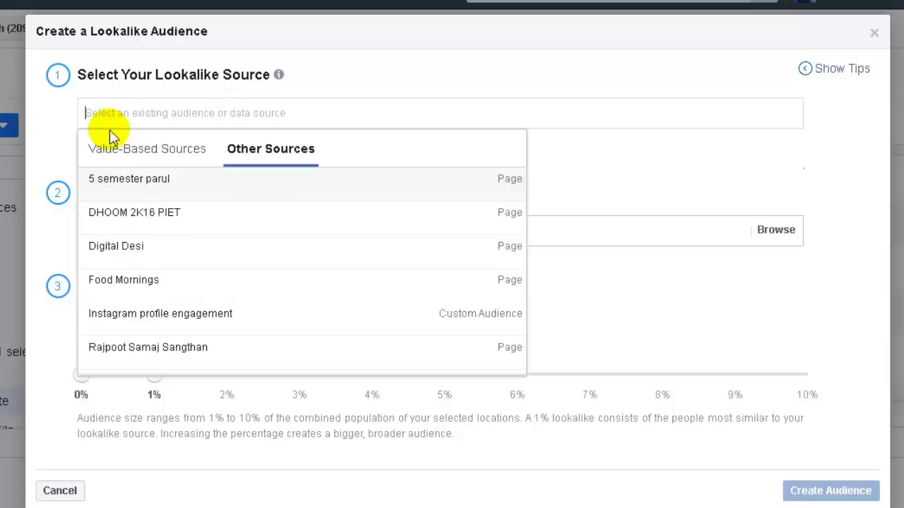
{"action": "left_click", "coordinate": [267, 161]}
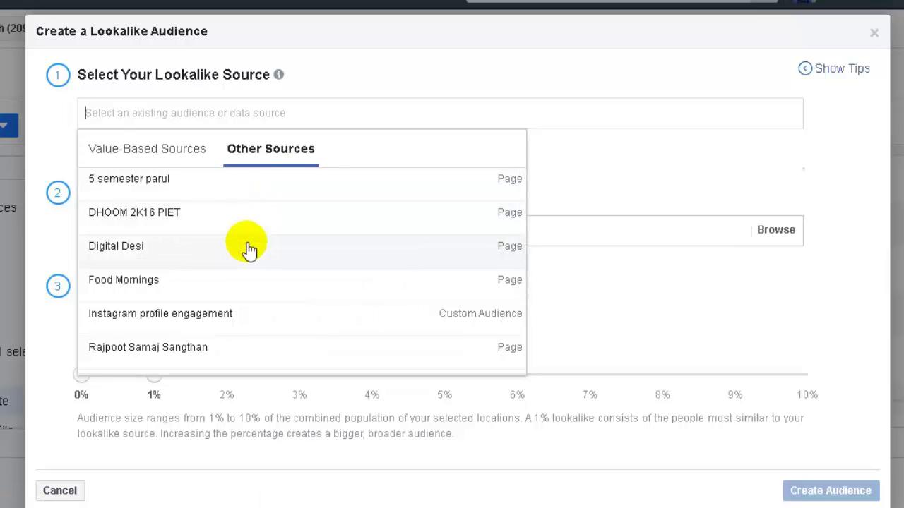
{"action": "scroll", "coordinate": [240, 317], "scroll_direction": "down", "scroll_amount": 2}
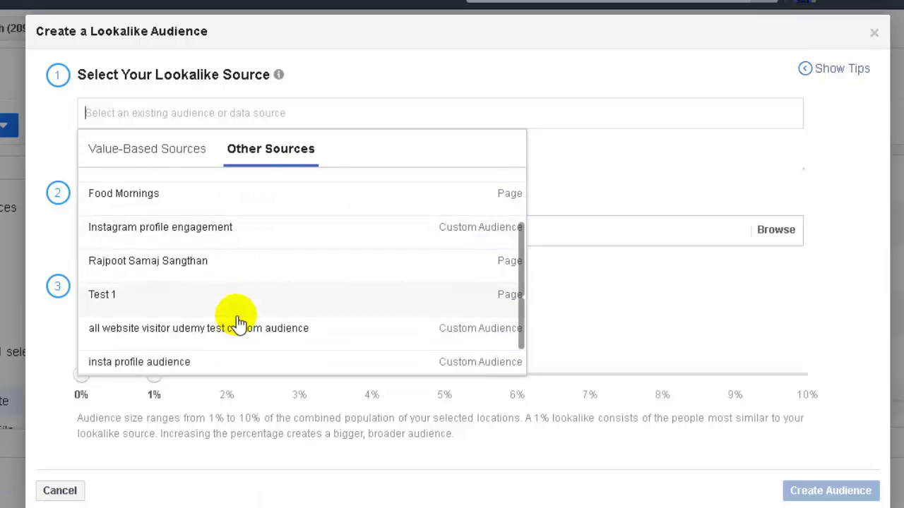
{"action": "scroll", "coordinate": [237, 321], "scroll_direction": "down", "scroll_amount": 1}
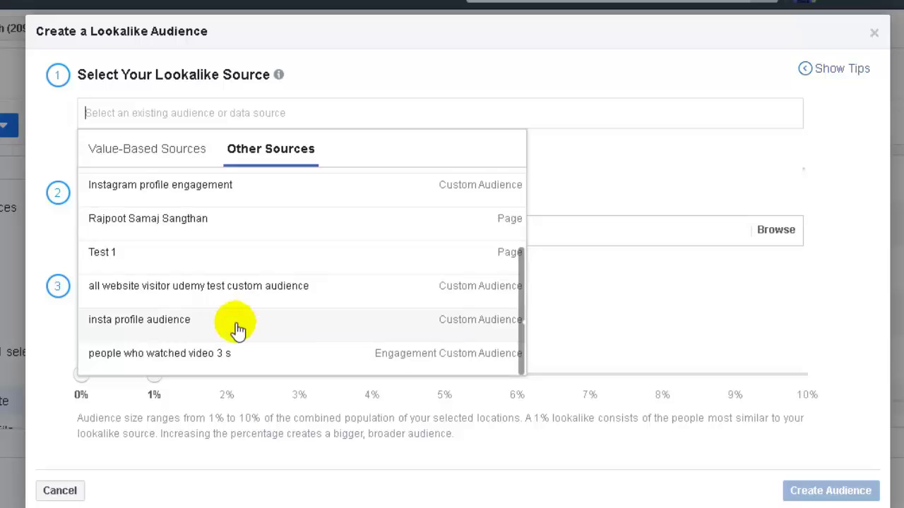
{"action": "scroll", "coordinate": [238, 311], "scroll_direction": "up", "scroll_amount": 3}
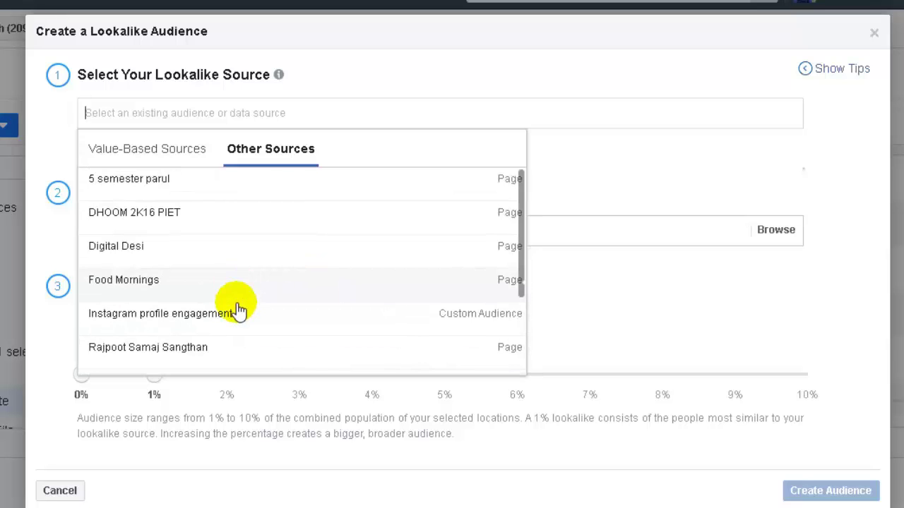
{"action": "left_click", "coordinate": [237, 316]}
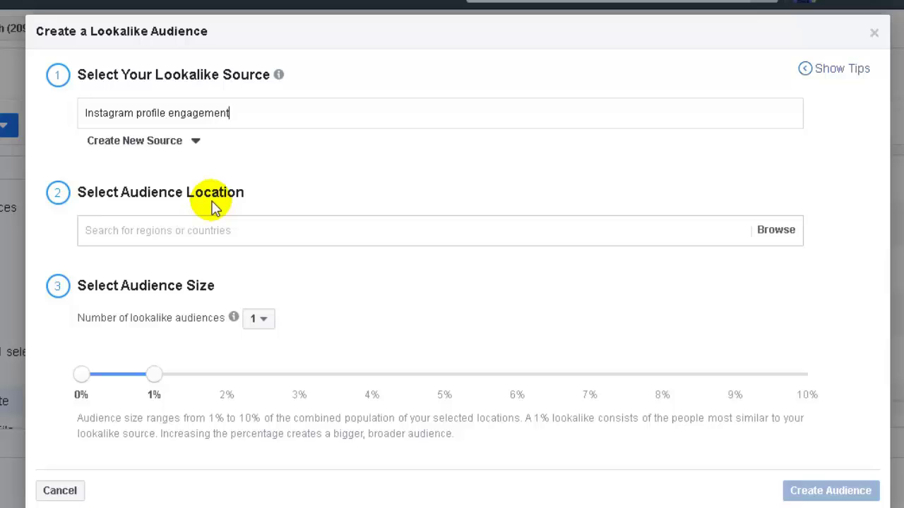
Set the lookalike audience location to India
{"action": "left_click", "coordinate": [776, 231]}
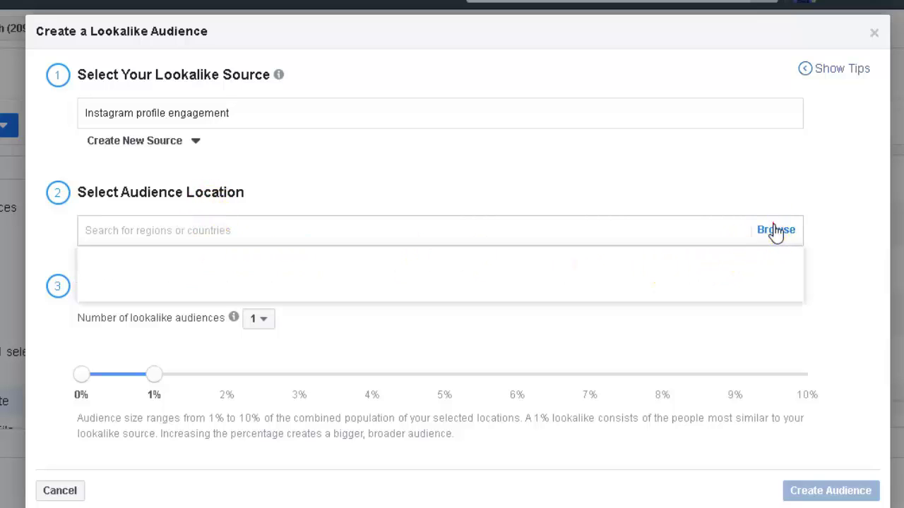
{"action": "left_click", "coordinate": [329, 227]}
{"action": "type", "text": "India"}
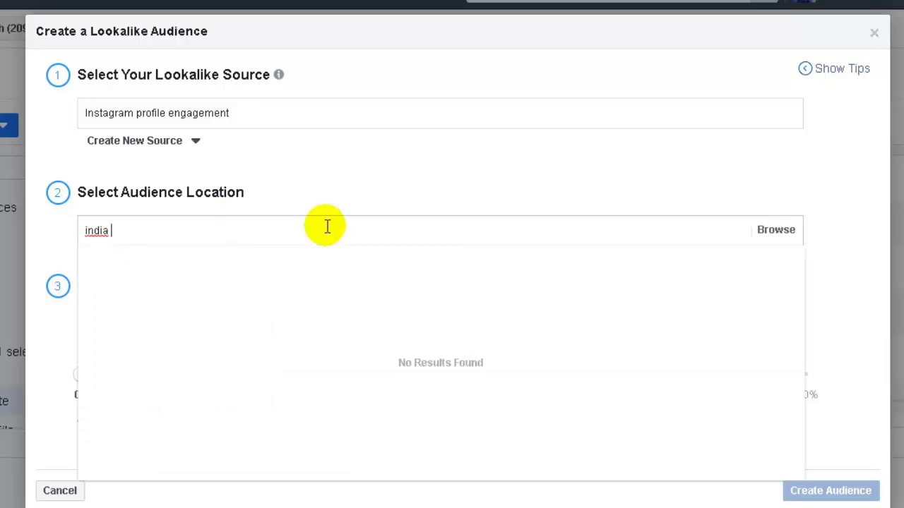
{"action": "left_click", "coordinate": [289, 258]}
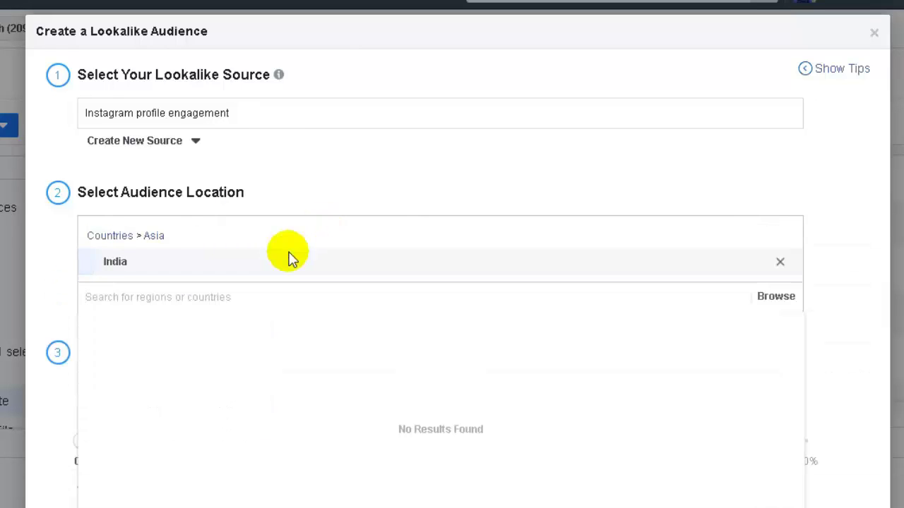
Try audience sizes of 3% and 2% for the single lookalike audience and return it to 1%
{"action": "scroll", "coordinate": [145, 264], "scroll_direction": "down", "scroll_amount": 2}
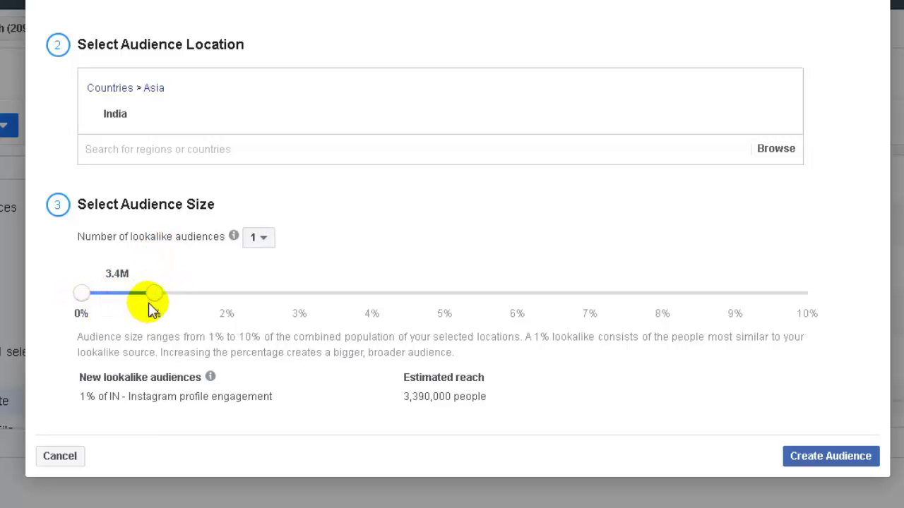
{"action": "left_click", "coordinate": [79, 302]}
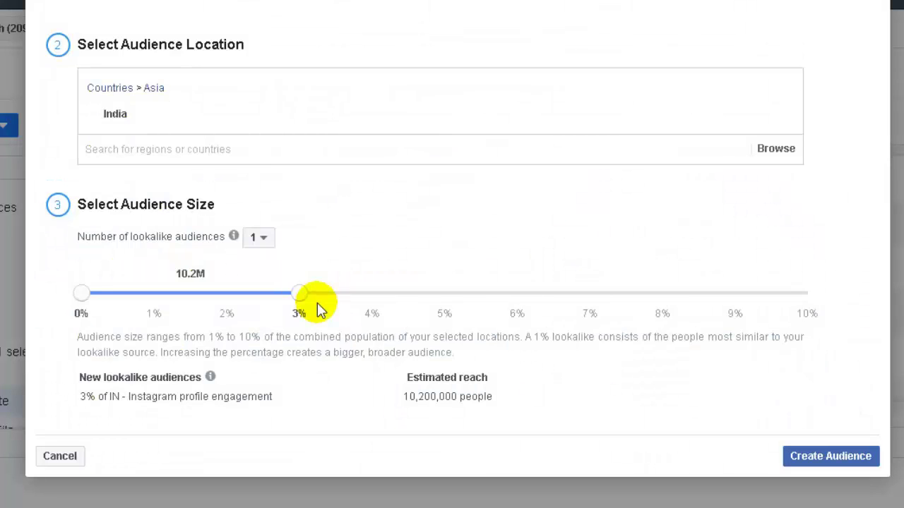
{"action": "left_click_drag", "start_coordinate": [297, 304], "coordinate": [181, 306]}
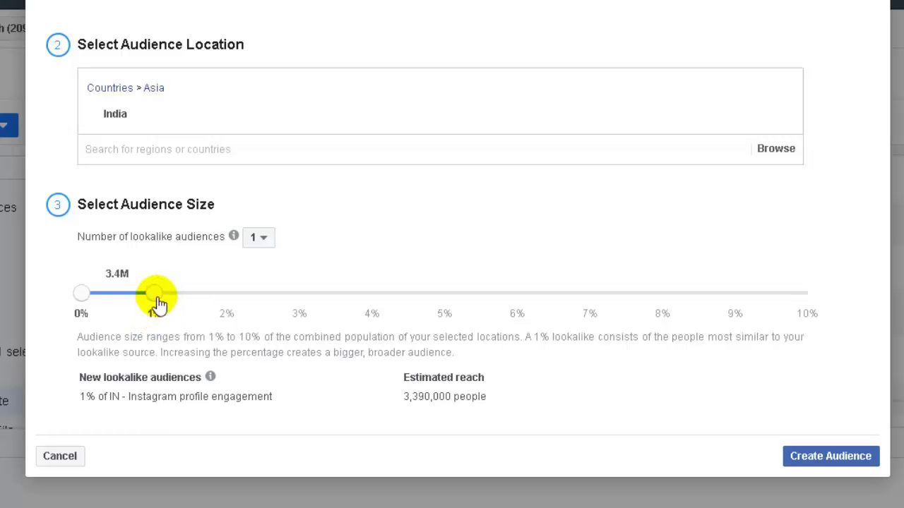
{"action": "left_click", "coordinate": [232, 305]}
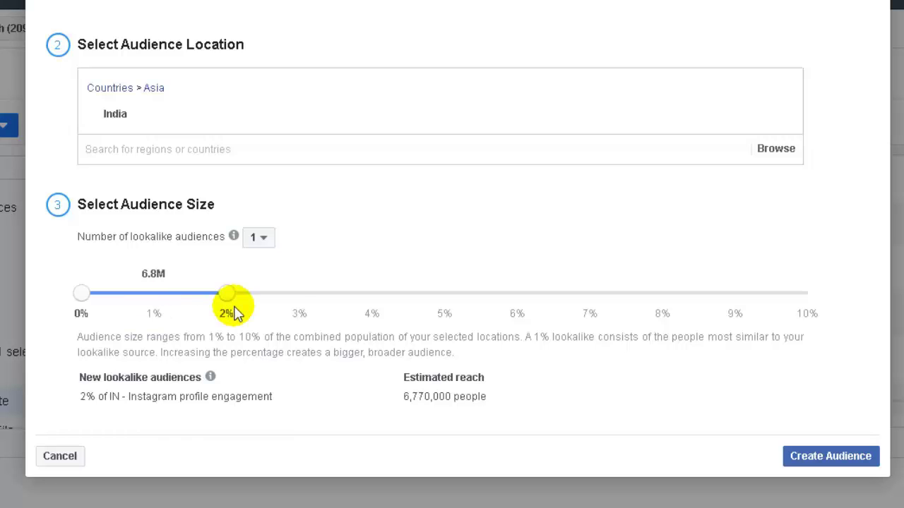
{"action": "left_click_drag", "start_coordinate": [226, 298], "coordinate": [283, 312]}
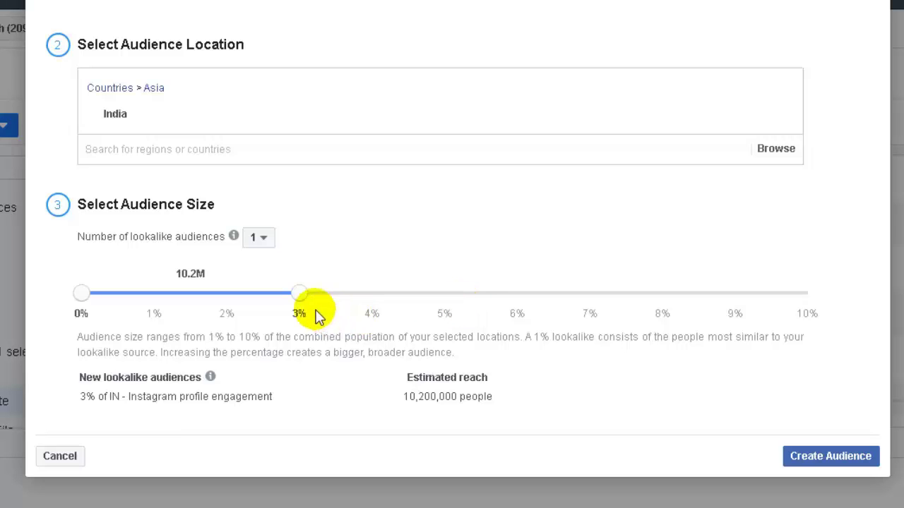
{"action": "left_click_drag", "start_coordinate": [298, 299], "coordinate": [157, 310]}
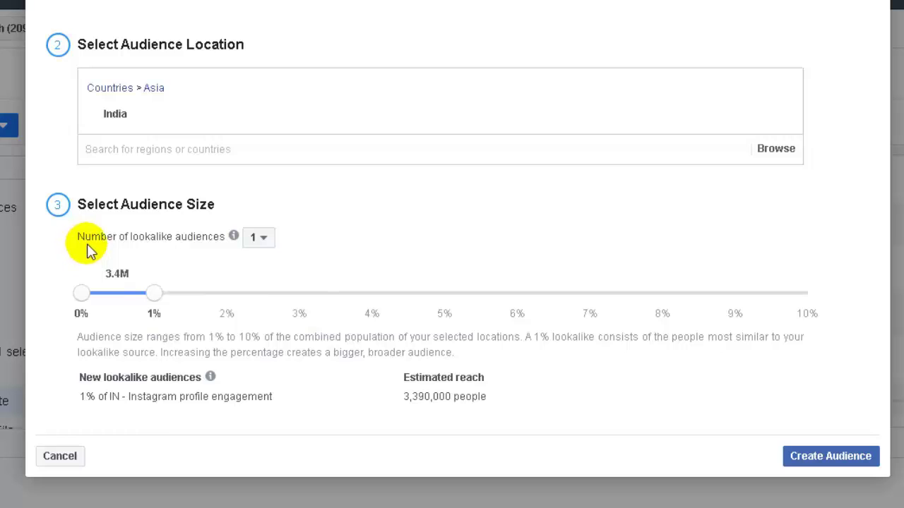
Try splitting the lookalike into 3 and 5 audiences to compare their percentage ranges
{"action": "mouse_move", "coordinate": [233, 236]}
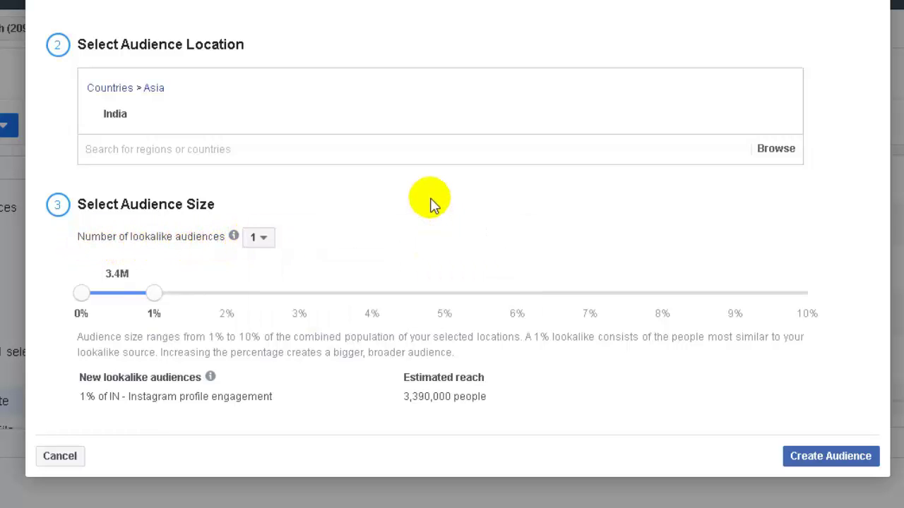
{"action": "left_click", "coordinate": [262, 240]}
{"action": "left_click", "coordinate": [265, 304]}
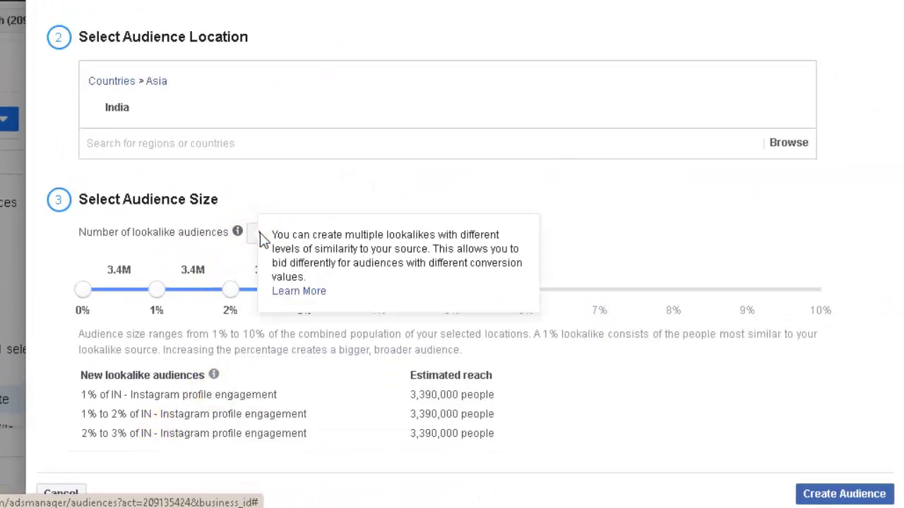
{"action": "left_click", "coordinate": [263, 233]}
{"action": "left_click", "coordinate": [269, 343]}
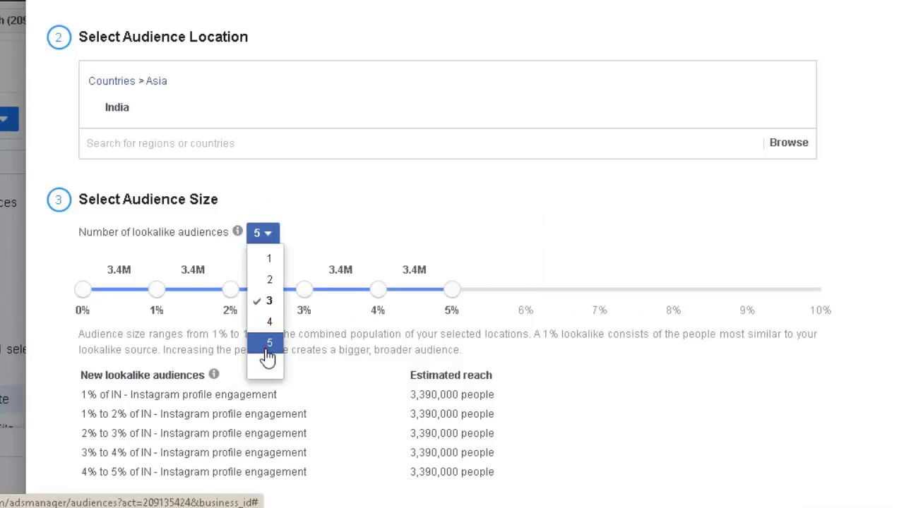
{"action": "left_click", "coordinate": [264, 234]}
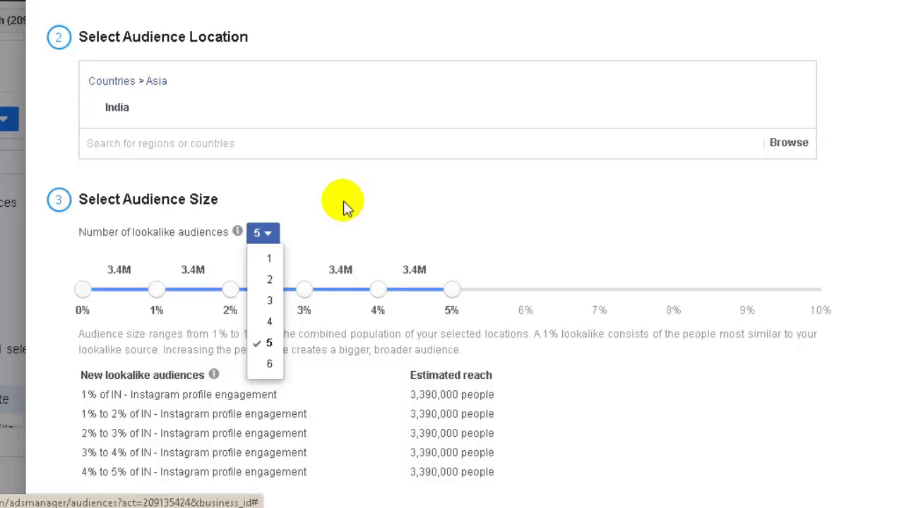
Check the value-based and other source lists and reselect Instagram profile engagement as the lookalike source
{"action": "scroll", "coordinate": [344, 207], "scroll_direction": "up", "scroll_amount": 3}
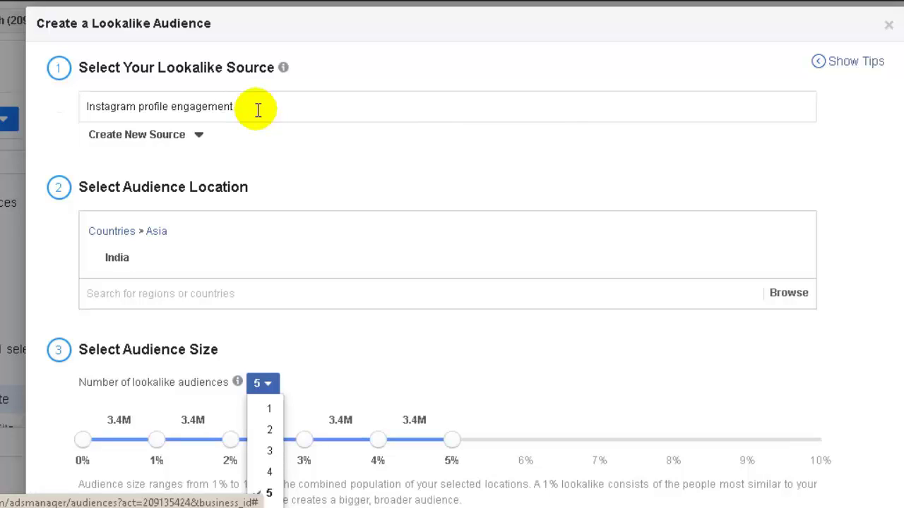
{"action": "left_click", "coordinate": [257, 109]}
{"action": "left_click", "coordinate": [163, 154]}
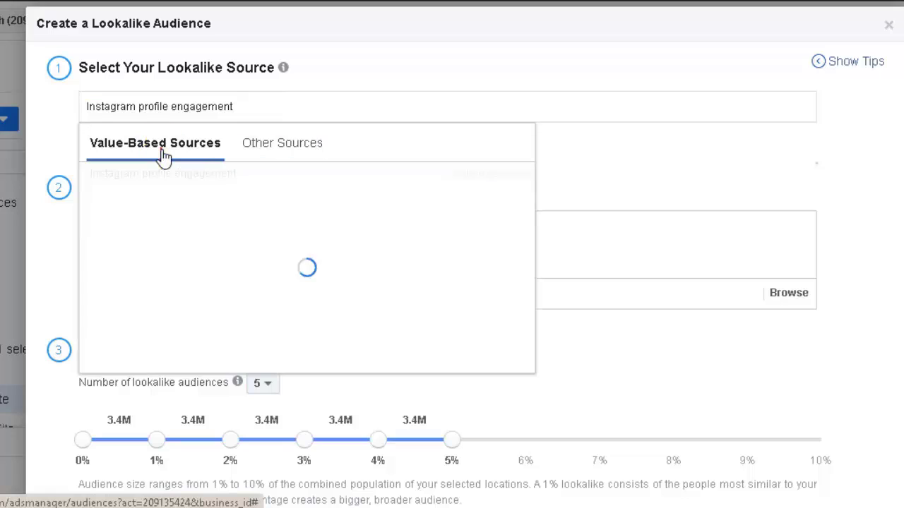
{"action": "left_click", "coordinate": [162, 177]}
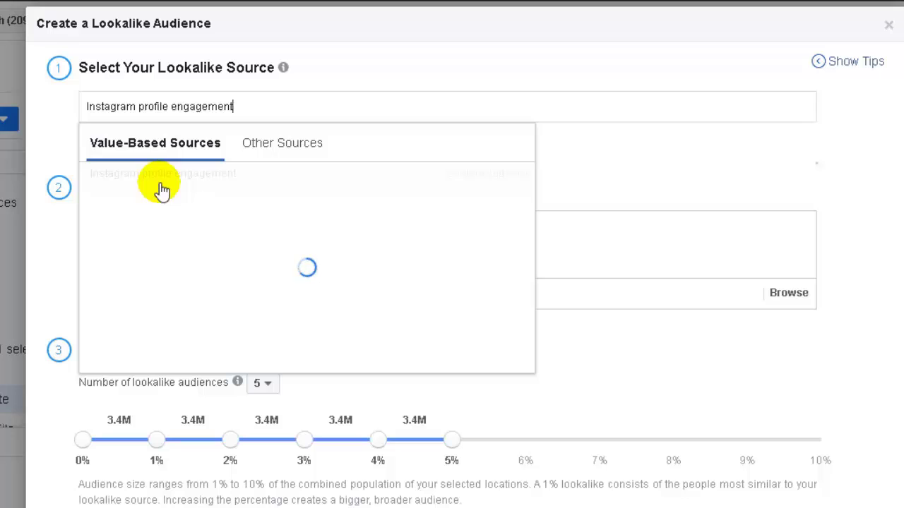
{"action": "left_click", "coordinate": [271, 105]}
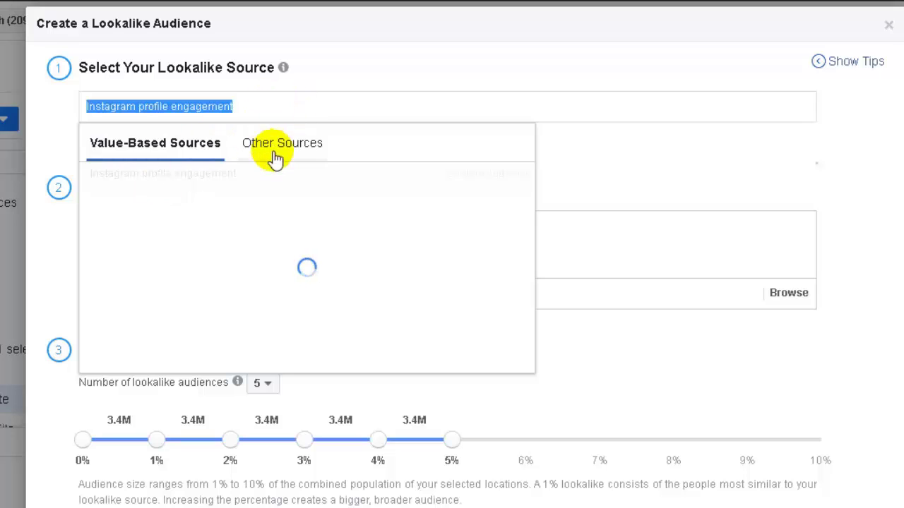
{"action": "left_click", "coordinate": [273, 151]}
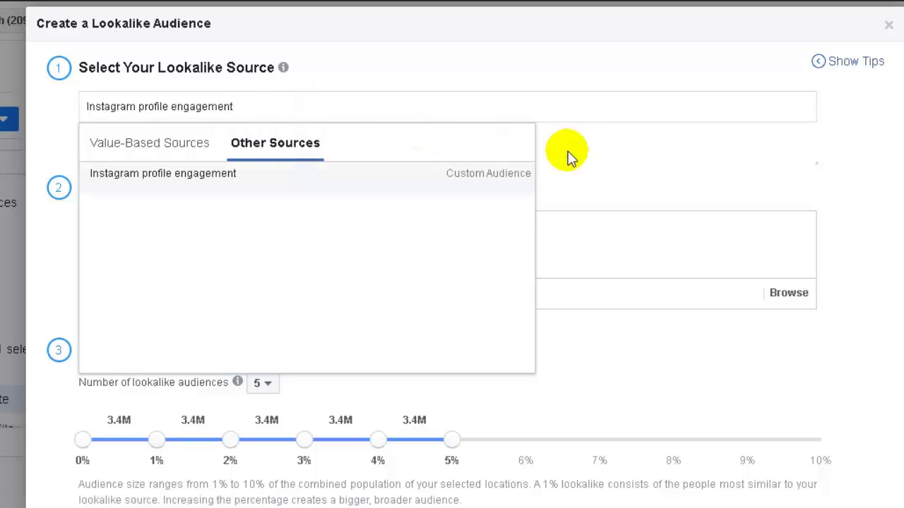
{"action": "left_click", "coordinate": [184, 177]}
Reset the number of lookalike audiences to 1, change it to 3, and create the audiences
{"action": "scroll", "coordinate": [146, 254], "scroll_direction": "down", "scroll_amount": 3}
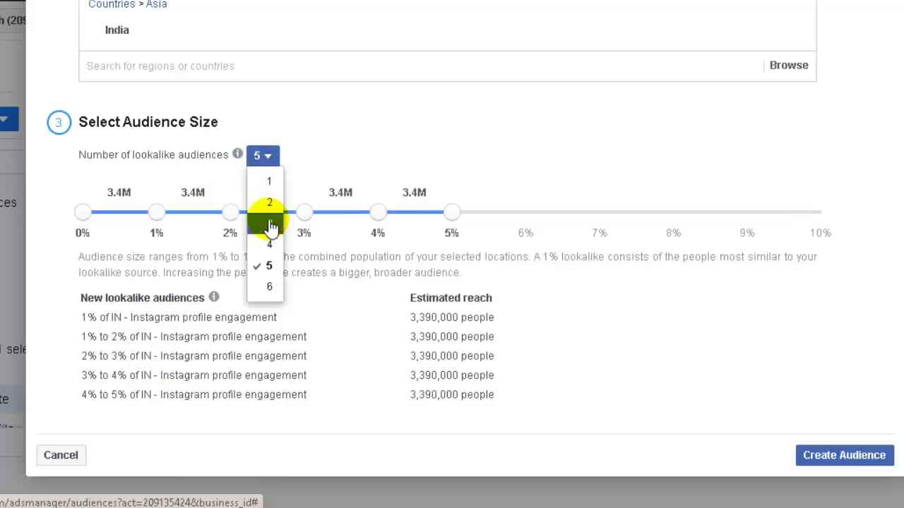
{"action": "left_click", "coordinate": [269, 181]}
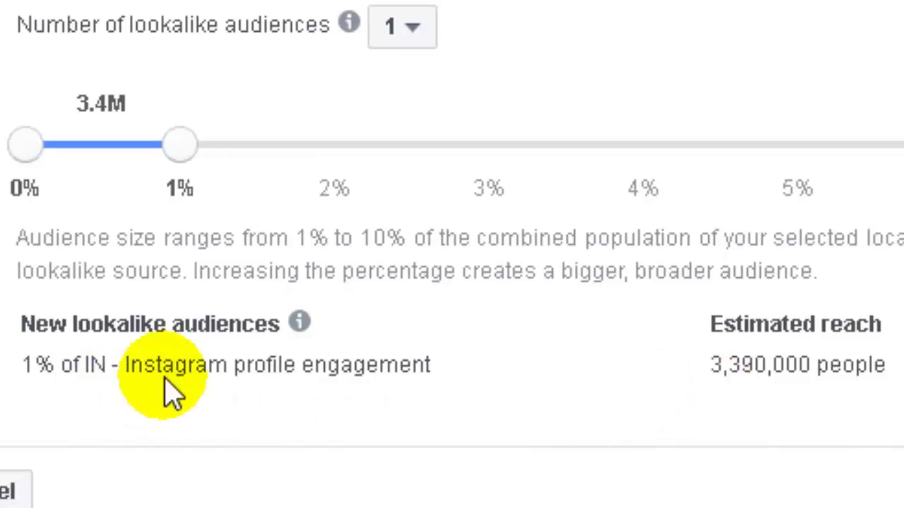
{"action": "left_click", "coordinate": [410, 25]}
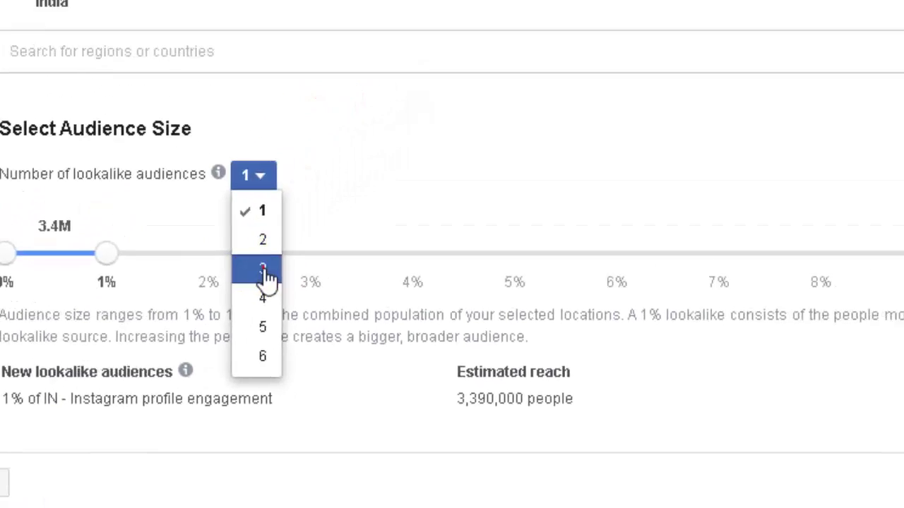
{"action": "left_click", "coordinate": [374, 200]}
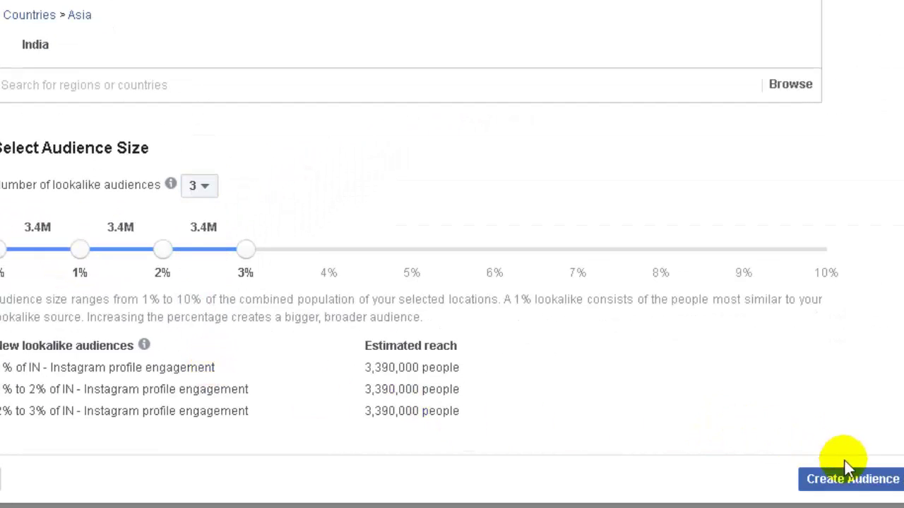
{"action": "left_click", "coordinate": [849, 480]}
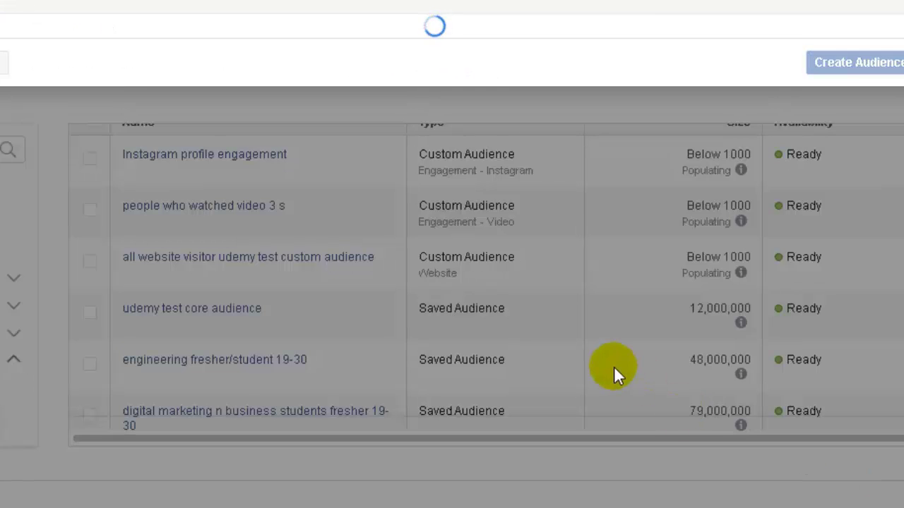